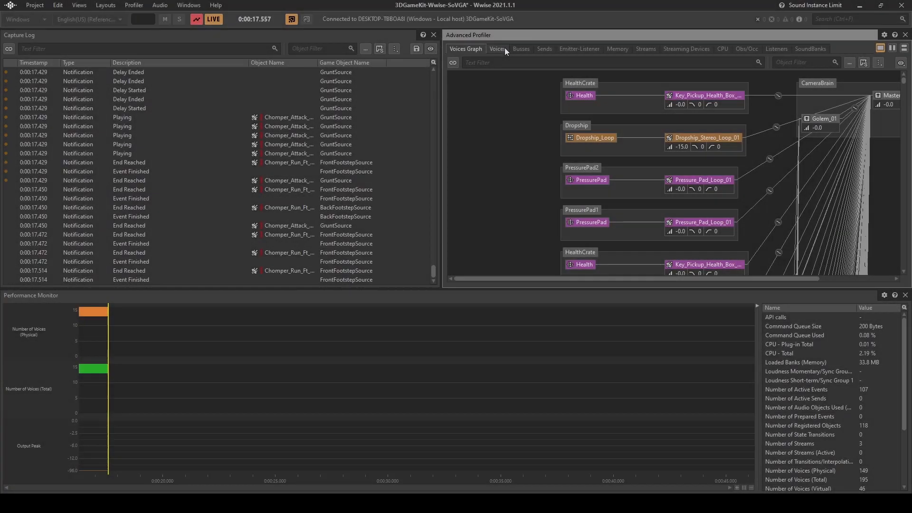
Step: Solo the first six voices in the Advanced Profiler's voice list, from the first Chomper_Attack entry through the first Grenade_Golem_S entry
click(505, 48)
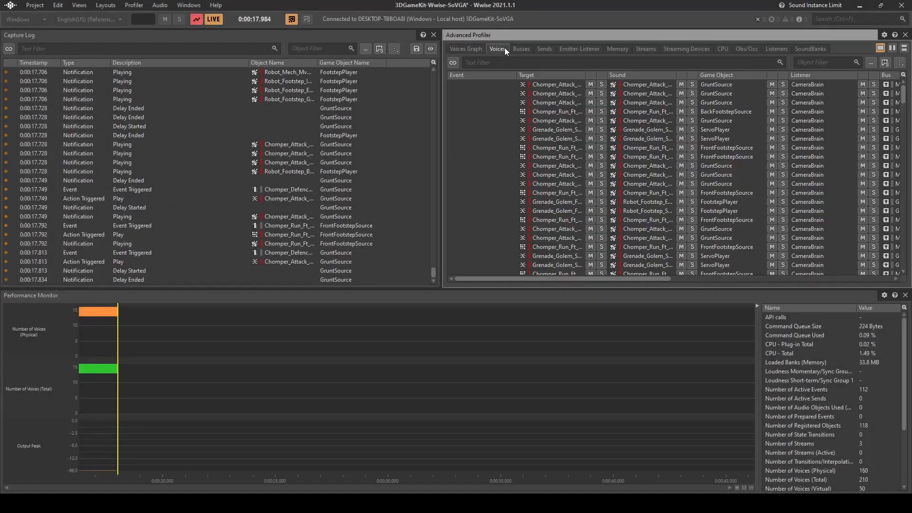
click(556, 82)
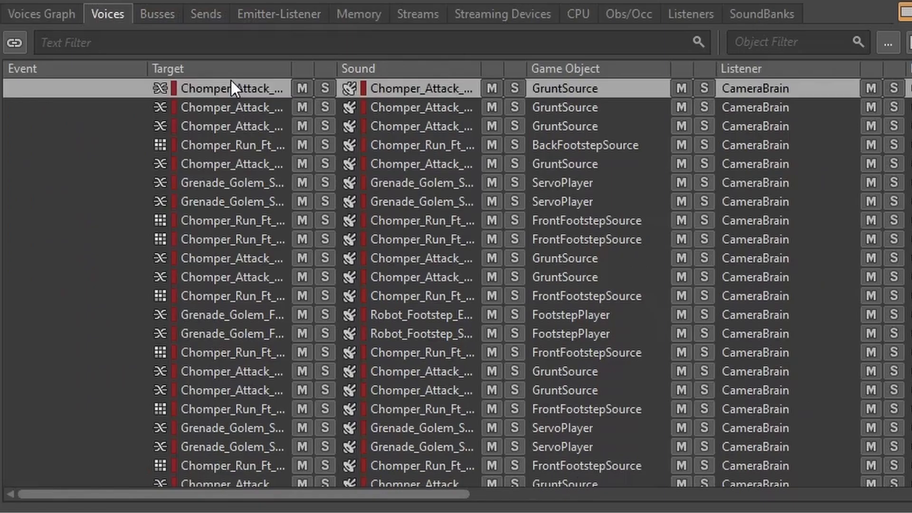
shift+click(241, 183)
click(514, 179)
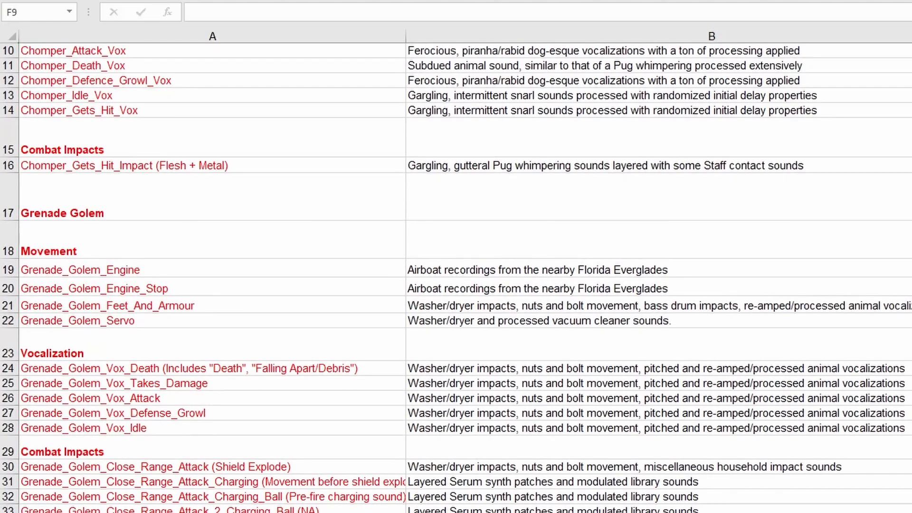
Step: Review the sound asset spreadsheet's Grenade Golem and Ellen entries, their source descriptions and recording equipment
scroll(456, 276, down, 9)
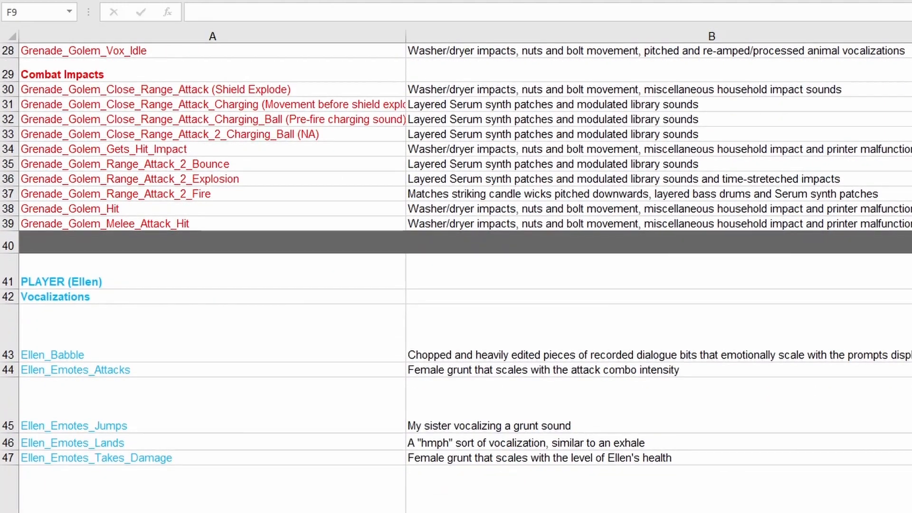
scroll(457, 275, down, 9)
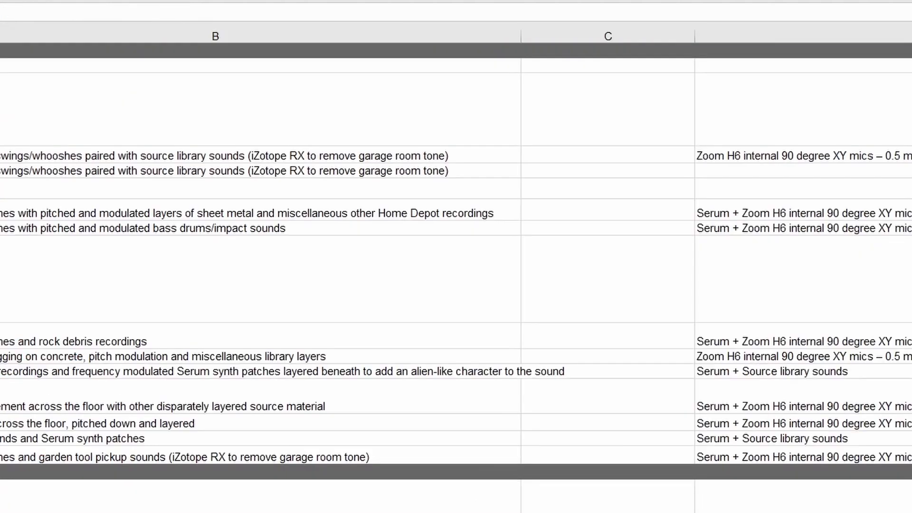
scroll(656, 483, up, 20)
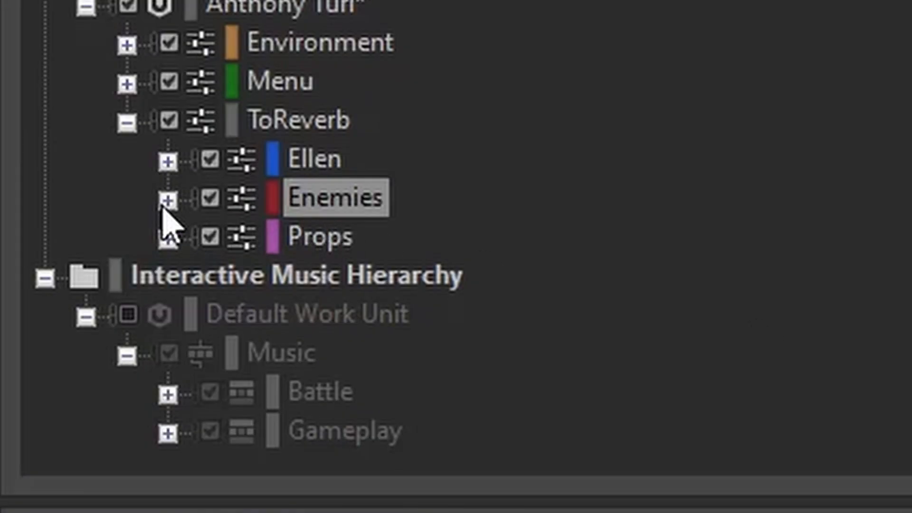
Step: Inspect the Chomper mixer's playback limit and priority offset under Enemies, and open the Wwise Meter effect on the Chomper bus
click(163, 204)
click(331, 246)
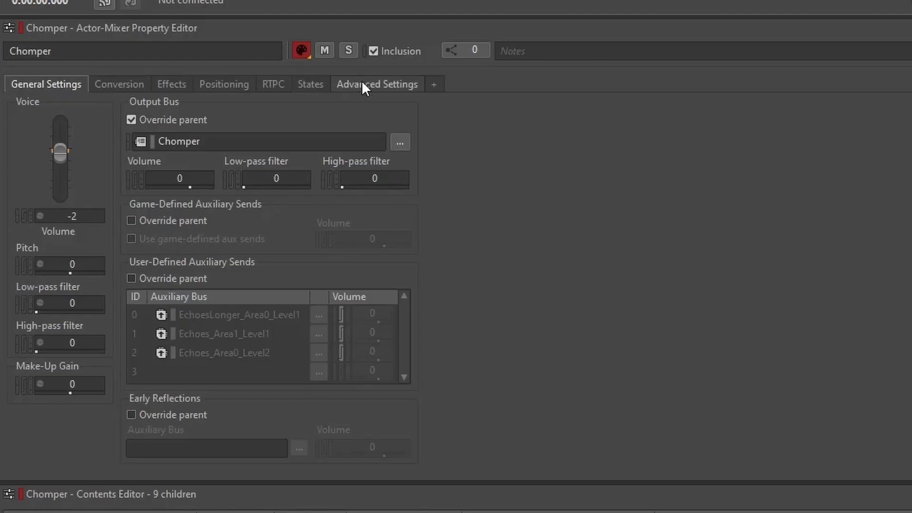
click(363, 83)
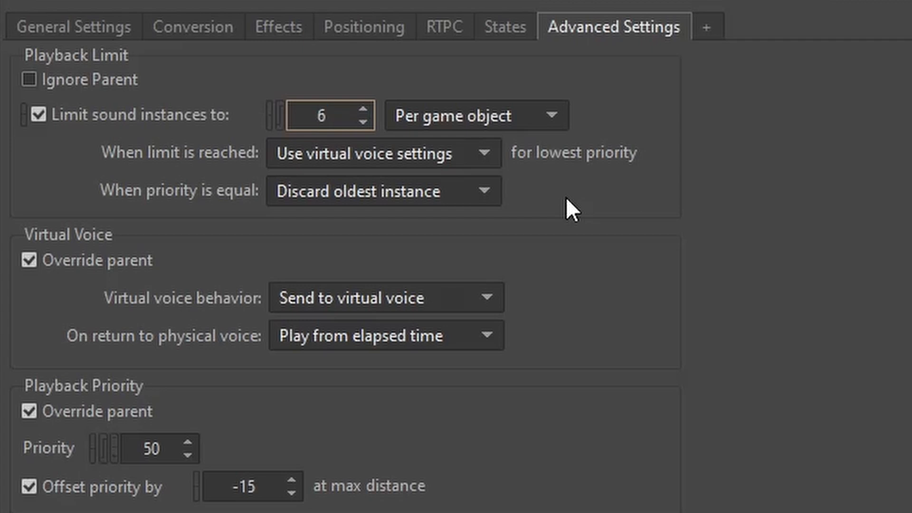
click(262, 486)
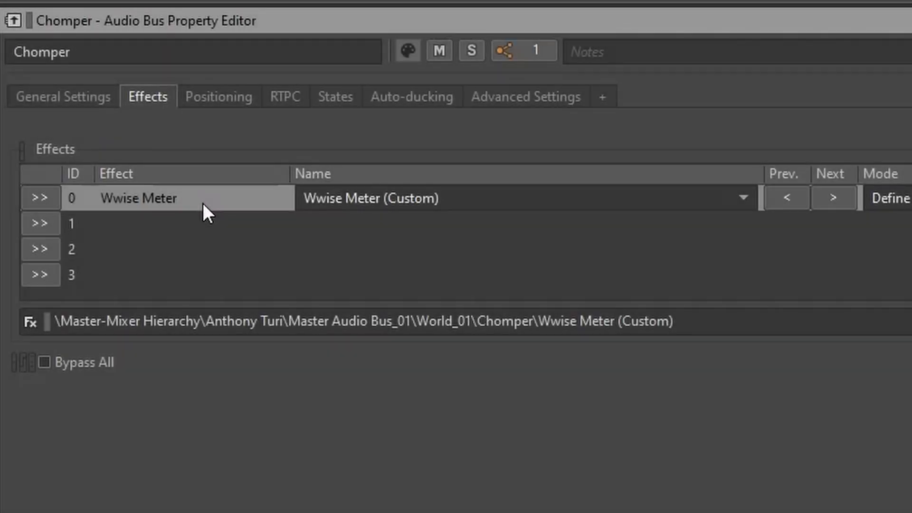
double_click(204, 203)
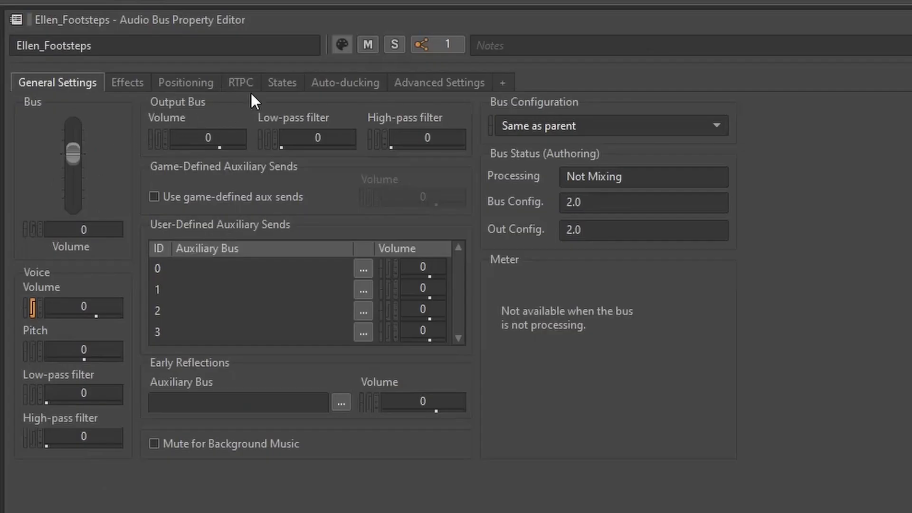
Step: Preview how the Ellen_Footsteps bus's Voice Volume curve responds as ChomperCombatLevel_01 rises
click(243, 83)
click(186, 120)
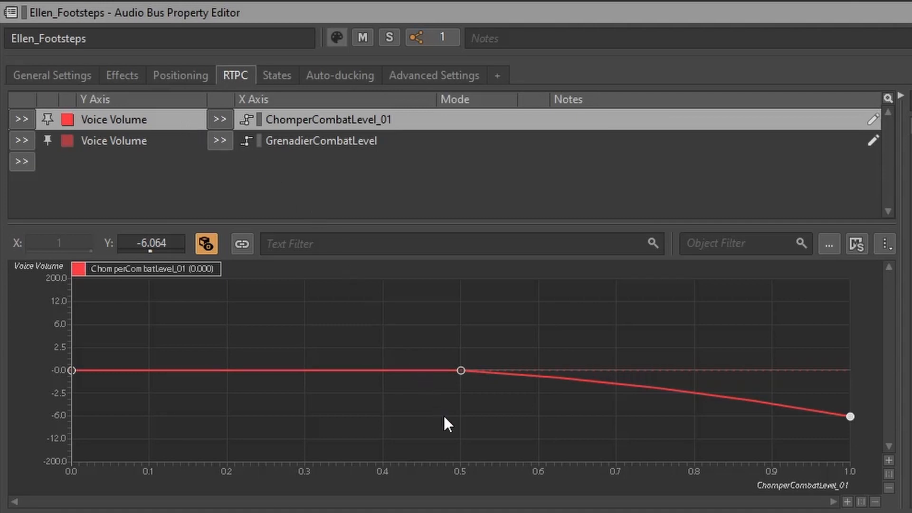
drag(117, 269, 833, 269)
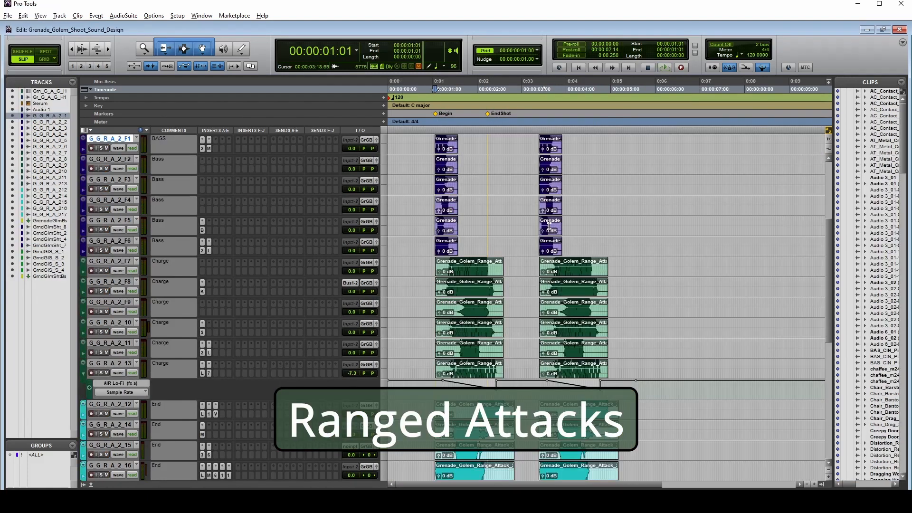
scroll(522, 223, down, 10)
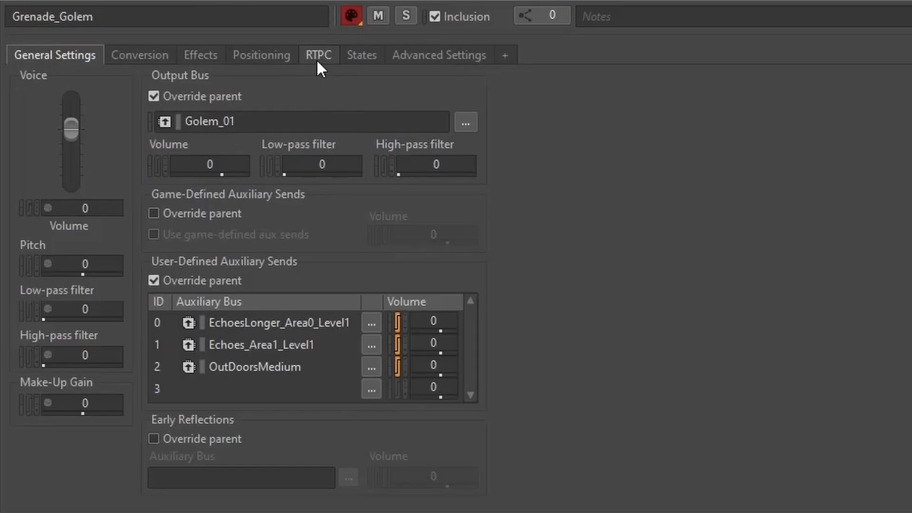
Step: Preview Grenade_Golem's user-defined auxiliary HPF and send volume curves together over increasing Distance
click(473, 58)
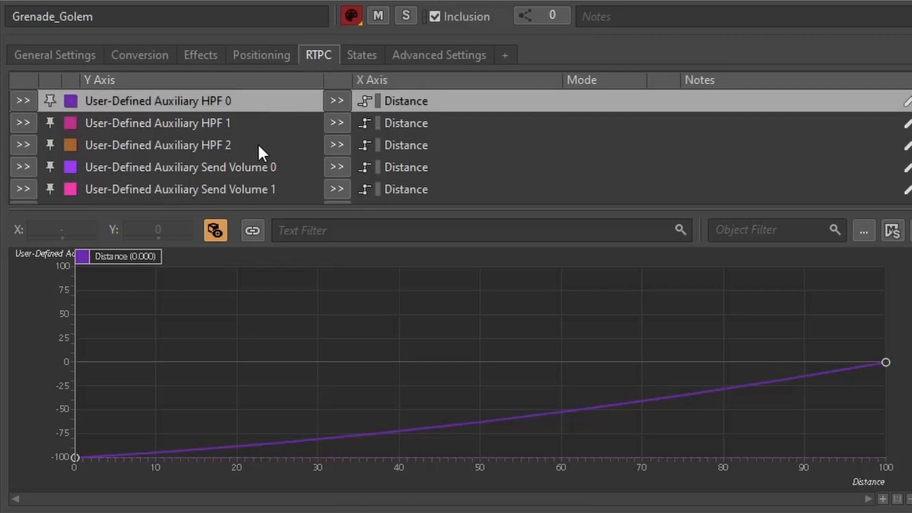
shift+click(260, 185)
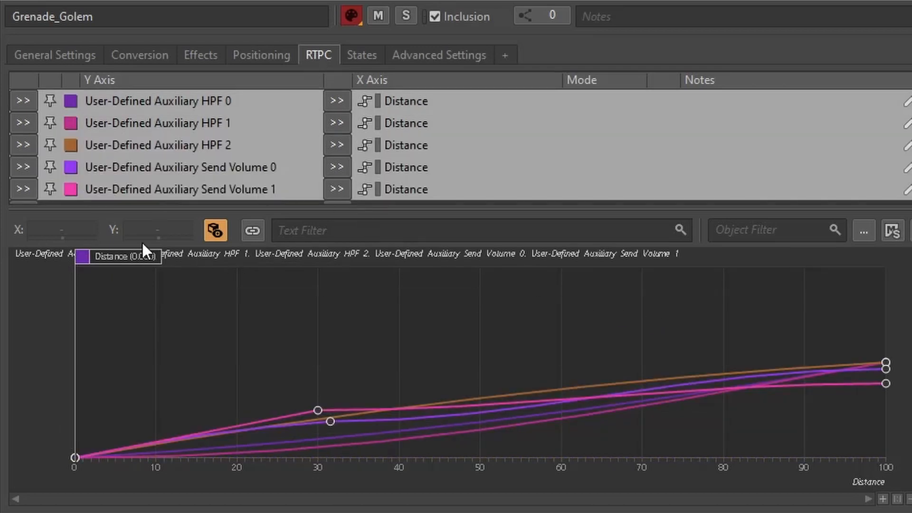
drag(115, 261, 698, 276)
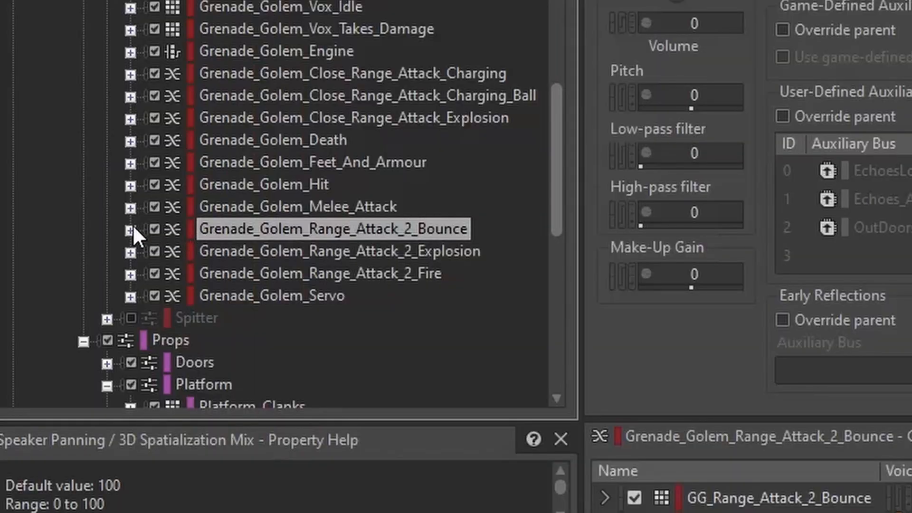
Step: Preview the Voice Low-pass Filter and Voice Volume curves over Distance for GG_Range_Attack_2_Elec inside Grenade_Golem_Range_Attack_2_Bounce
click(129, 229)
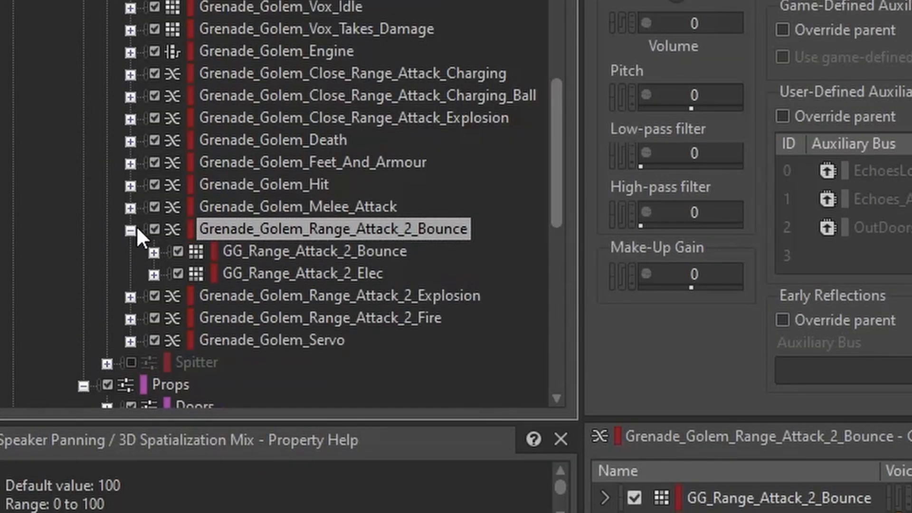
click(299, 273)
click(154, 275)
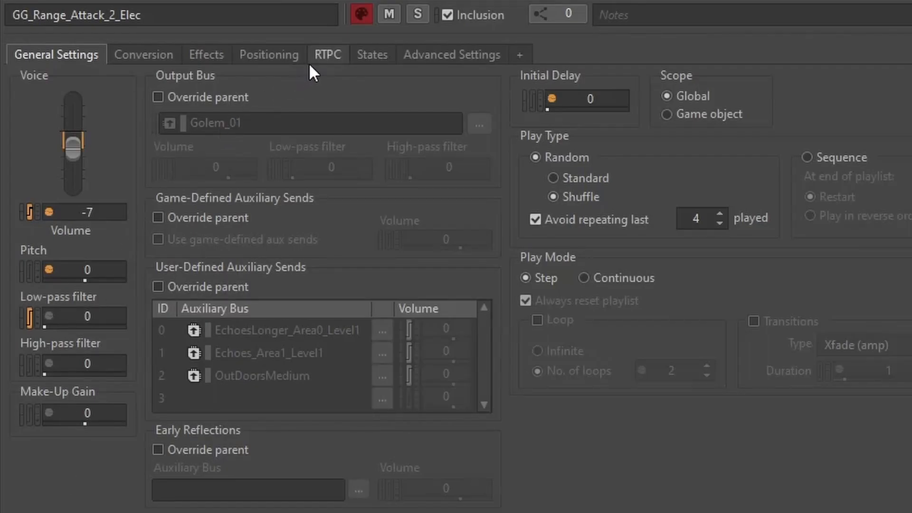
click(330, 56)
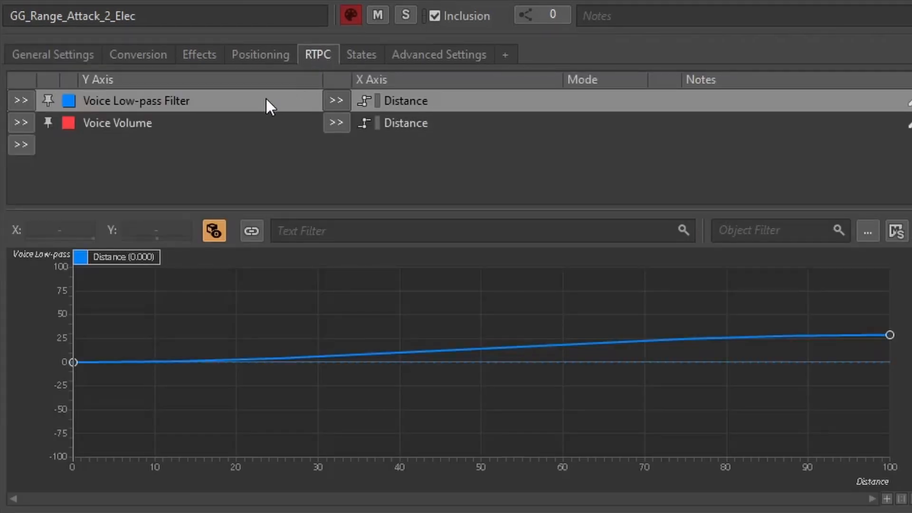
shift+click(215, 137)
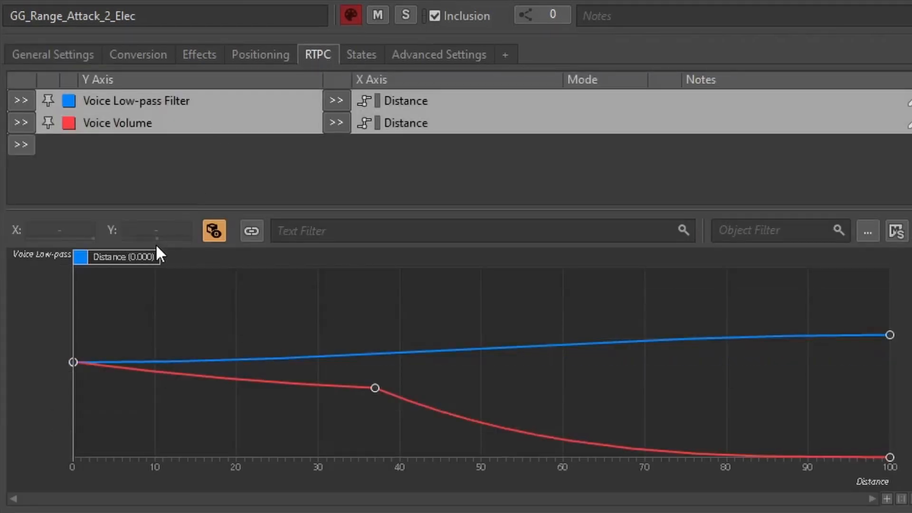
drag(155, 258, 391, 255)
drag(453, 251, 303, 255)
drag(187, 257, 65, 257)
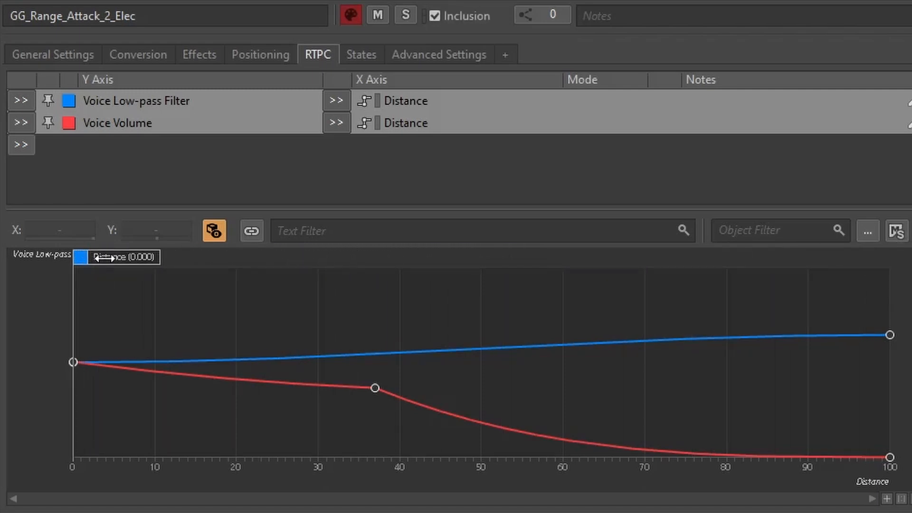
Step: Follow Grenade_Golem_Vox_Attack to its Golem_Vox output bus and open that bus's second Wwise Parametric EQ effect
shift+click(434, 332)
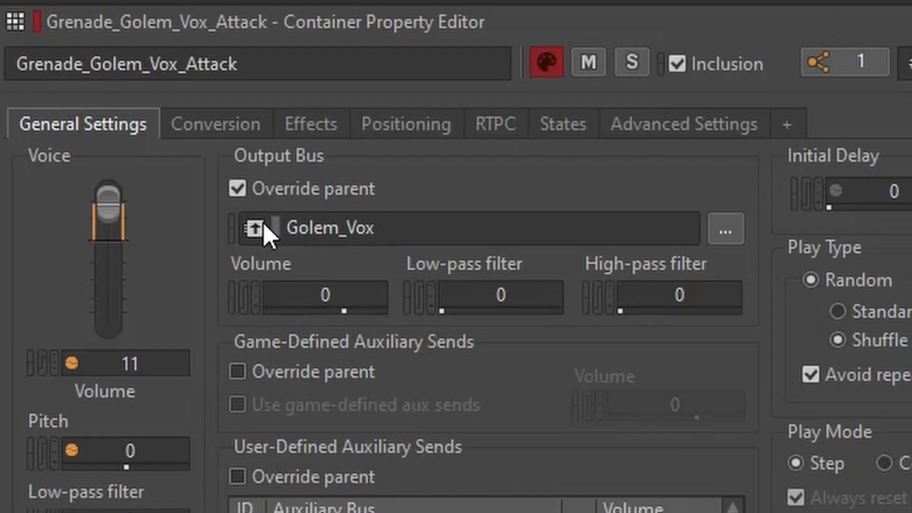
click(265, 234)
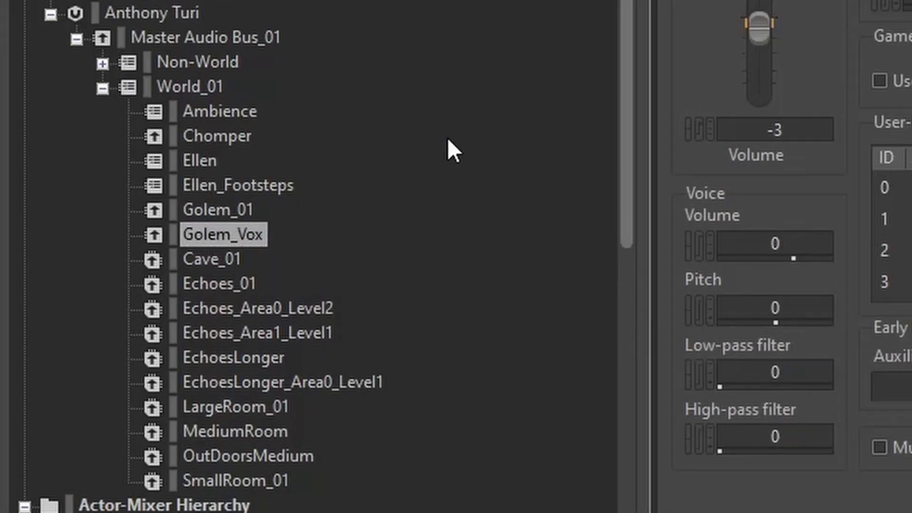
click(115, 72)
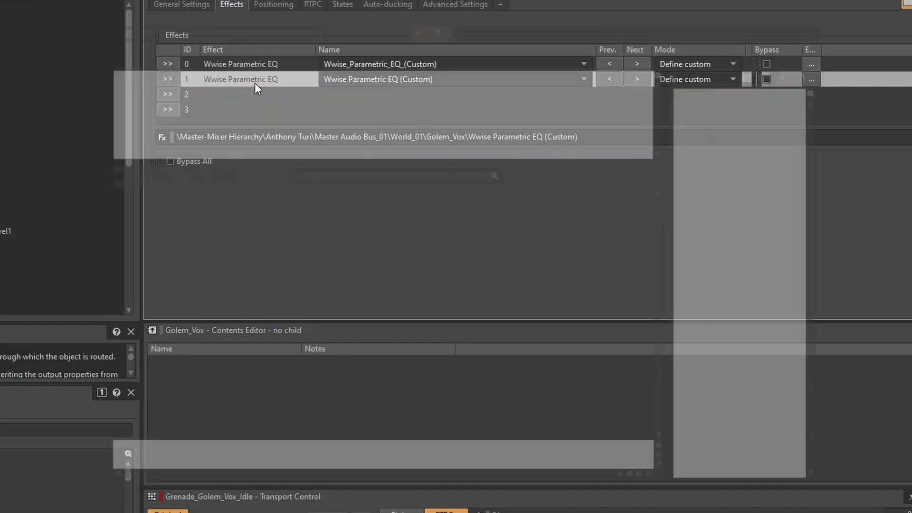
double_click(143, 172)
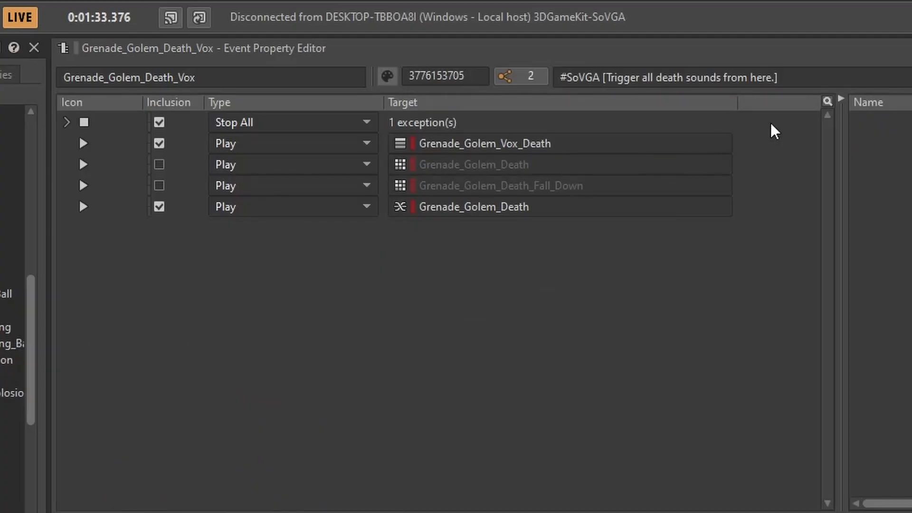
Step: Select all five actions of the Grenade_Golem_Death_Vox event, from Stop All through the Grenade_Golem_Death play action
click(775, 131)
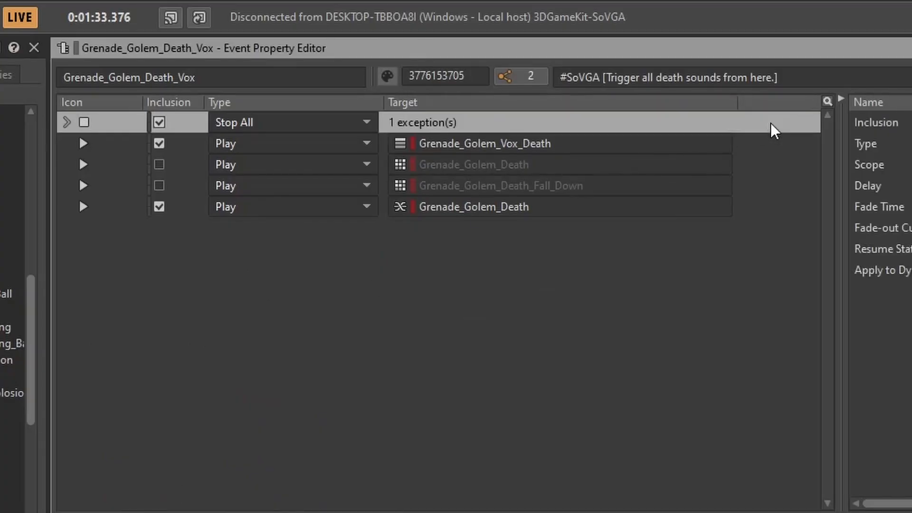
shift+click(757, 215)
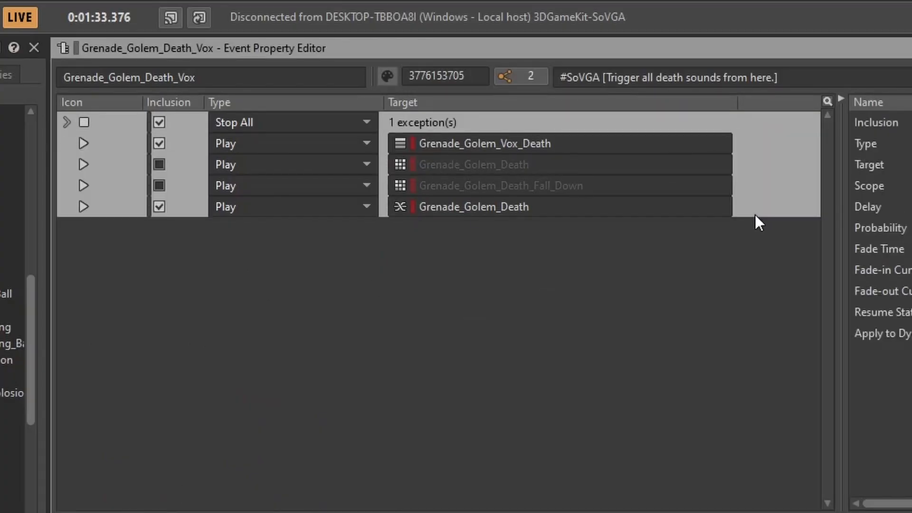